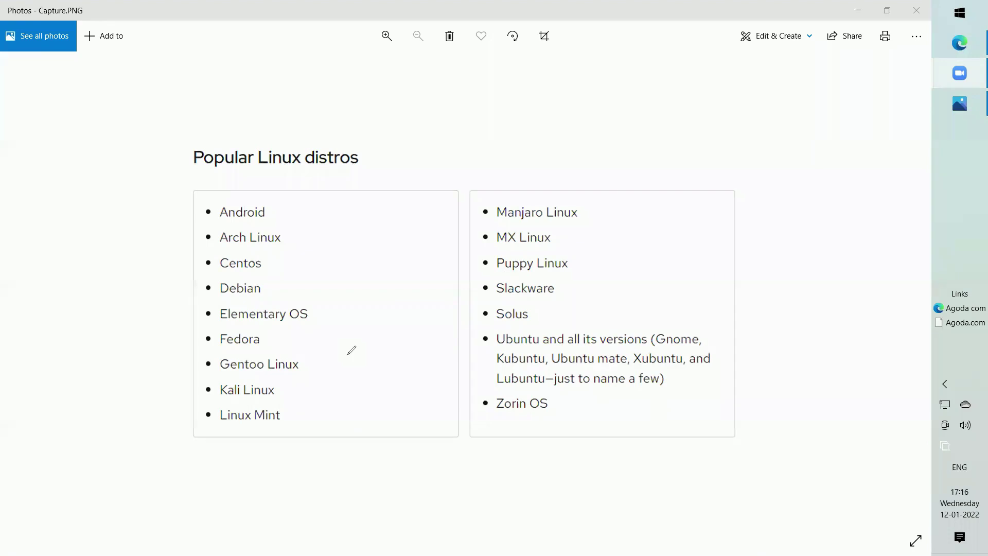
Step: Circle and tick Kali Linux on the distro image, erase the ink, and minimise Photos
mouse_move(223, 398)
left_mouse_down()
mouse_move(212, 378)
mouse_move(227, 404)
left_mouse_up()
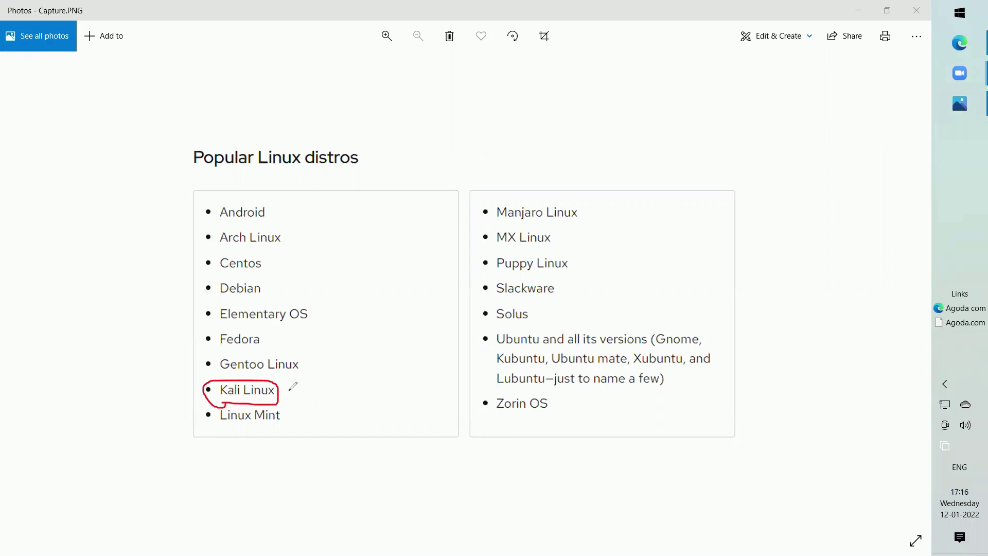
left_click_drag(289, 392, 339, 373)
key("e")
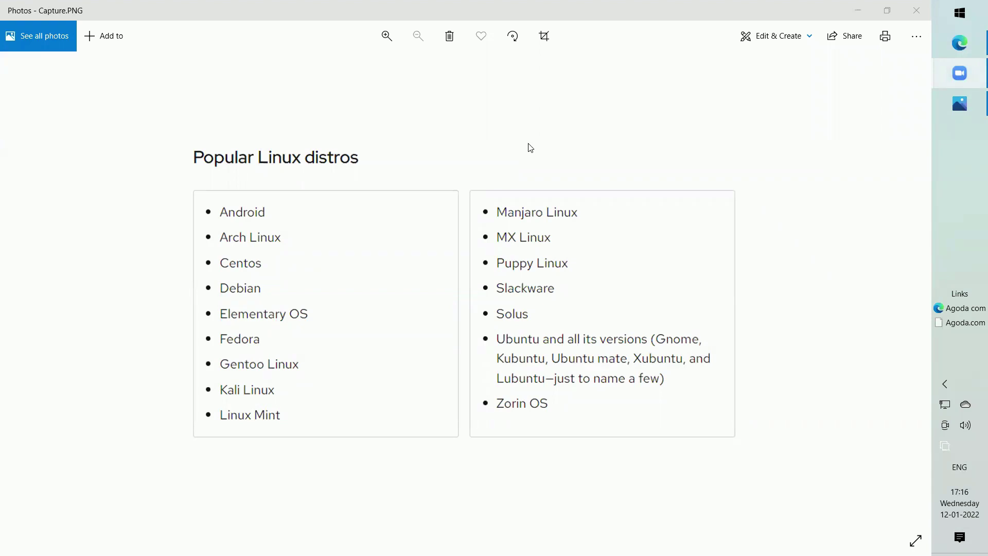
left_click(858, 12)
Step: In Edge, underline Kali Linux, BackTrack, forensics and Offensive Security in the first result
left_click(960, 42)
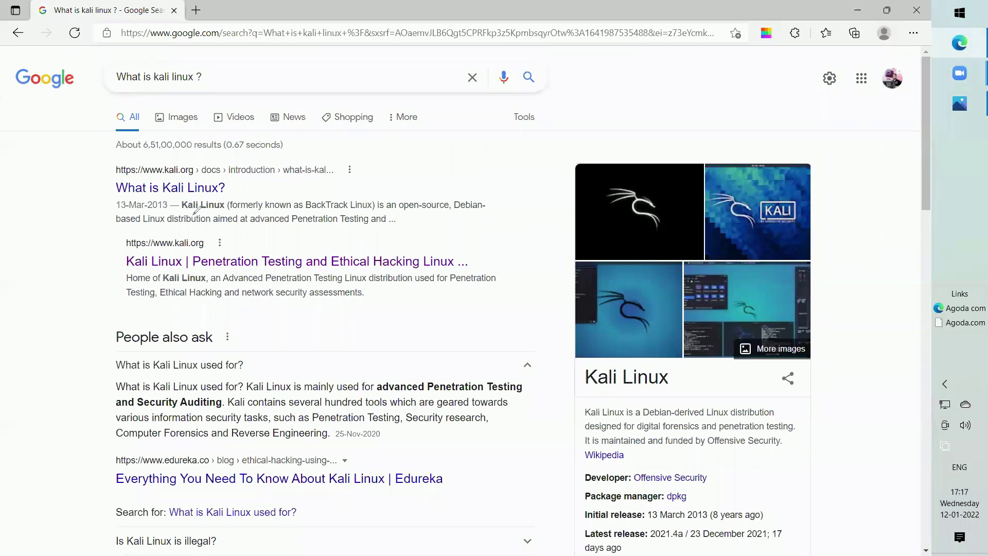
left_click_drag(185, 209, 227, 208)
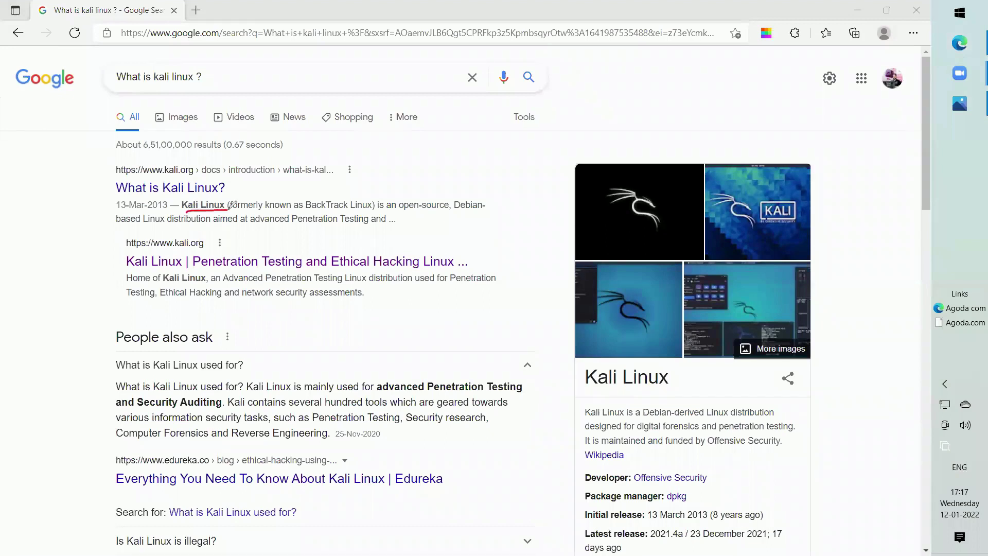
mouse_move(305, 210)
left_mouse_down()
mouse_move(374, 210)
mouse_move(456, 185)
left_mouse_up()
left_click_drag(663, 431, 700, 431)
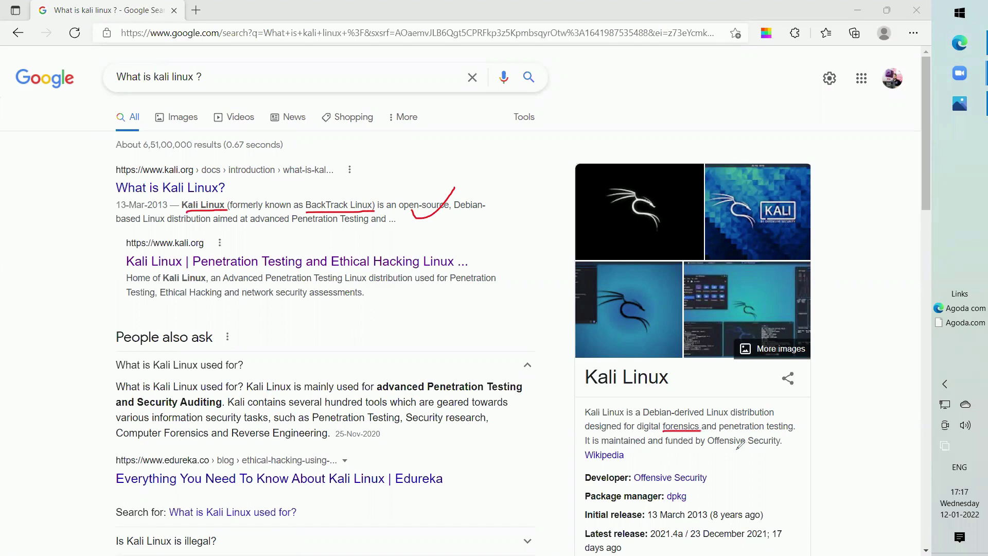
left_click_drag(723, 453, 786, 456)
Step: Underline the main uses, Security, hundred tools and information security, then clear the ink
left_click_drag(247, 391, 386, 391)
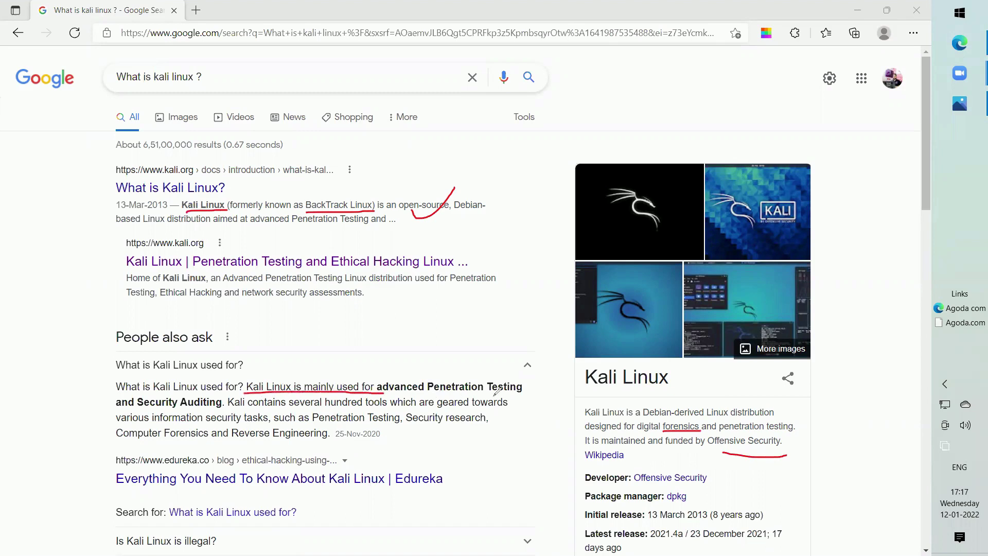
left_click_drag(140, 411, 223, 411)
left_click_drag(325, 411, 401, 409)
left_click_drag(153, 425, 240, 422)
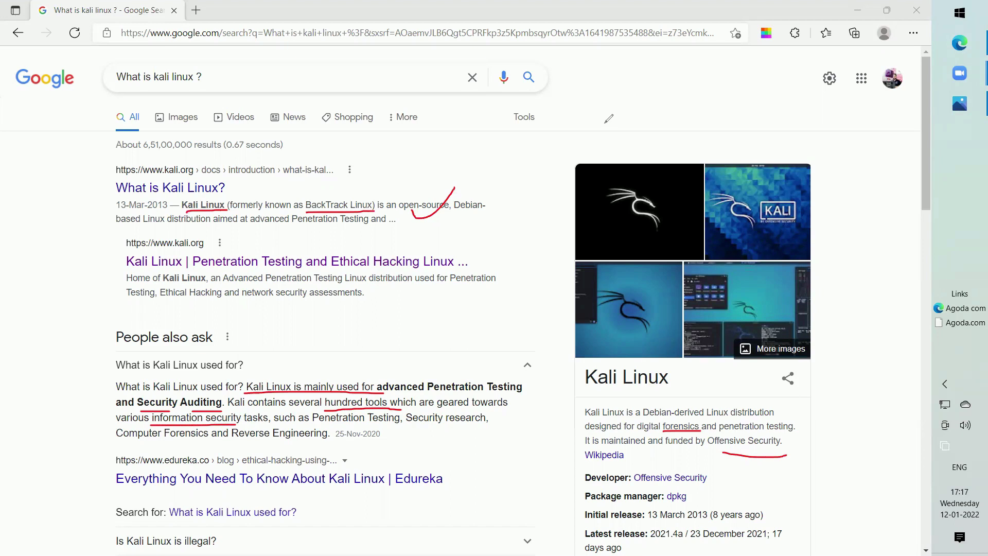
key("e")
key("Escape")
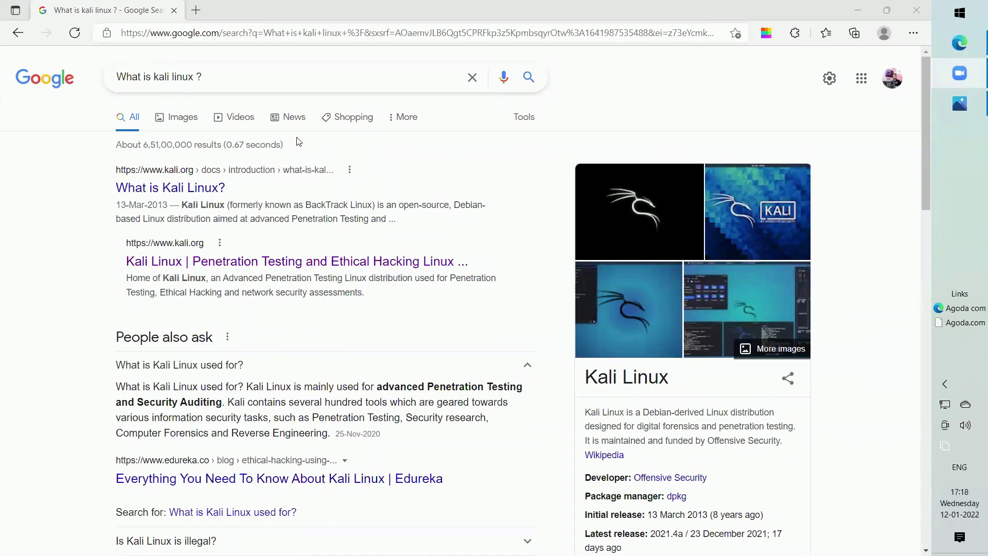
Step: Search Google for 'kali linux download' and open the 'Get Kali | Kali Linux' result
left_click(266, 79)
key("ctrl+a")
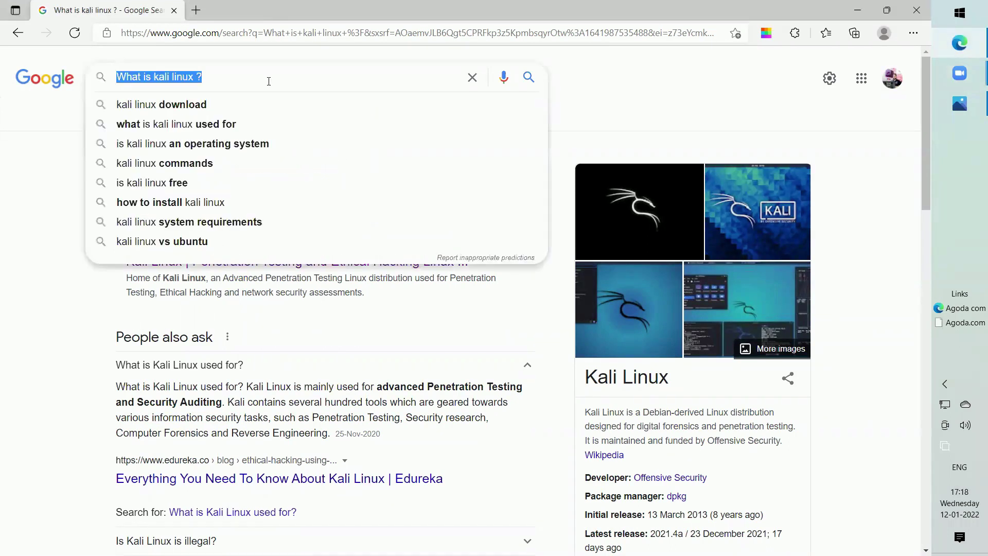
key("Down")
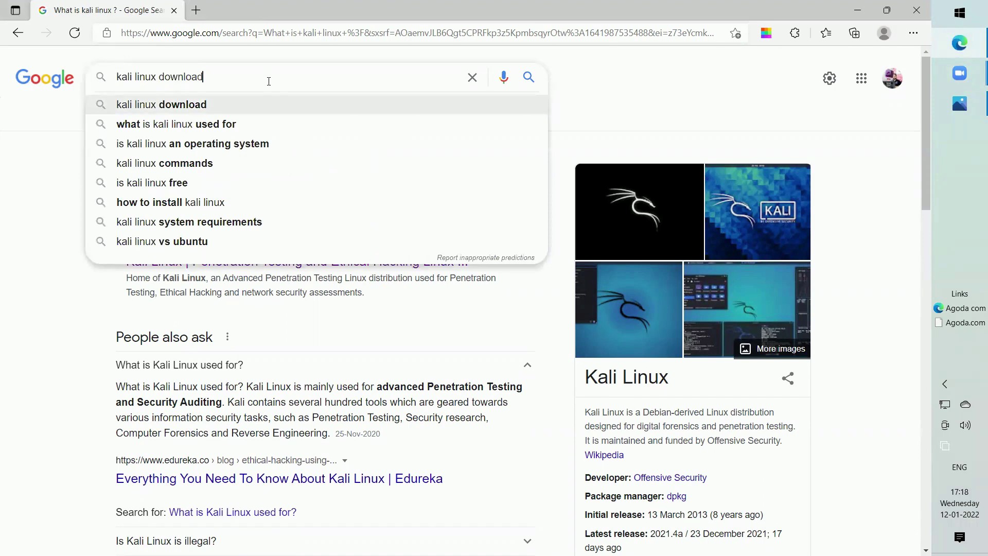
key("Return")
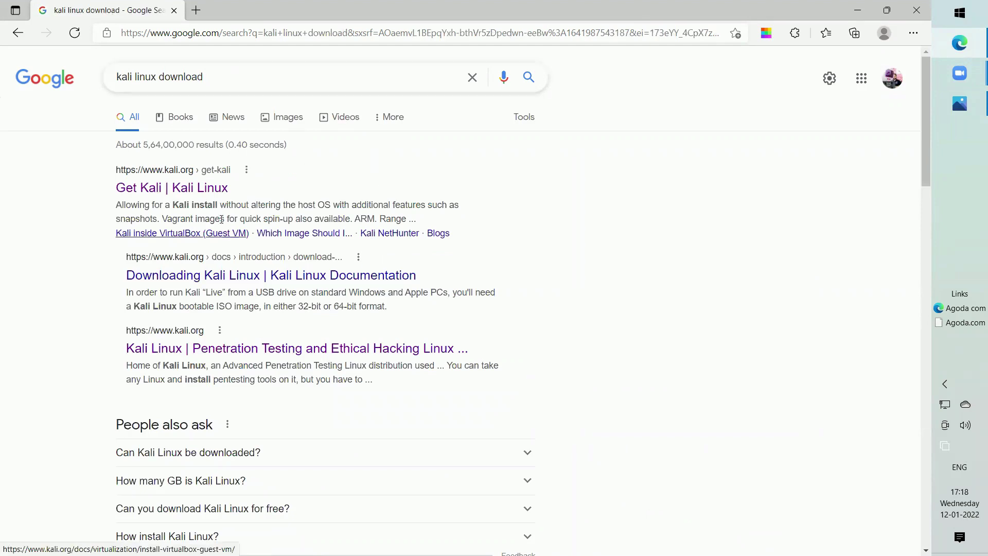
left_click(200, 188)
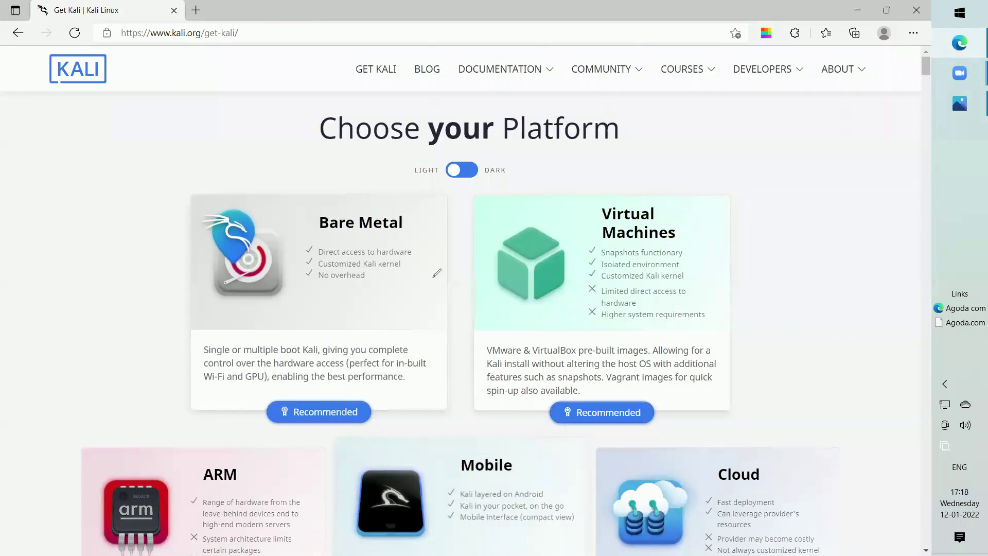
Step: Circle the Bare Metal option, clear the ink, and jump to its download section
left_click_drag(304, 242, 378, 258)
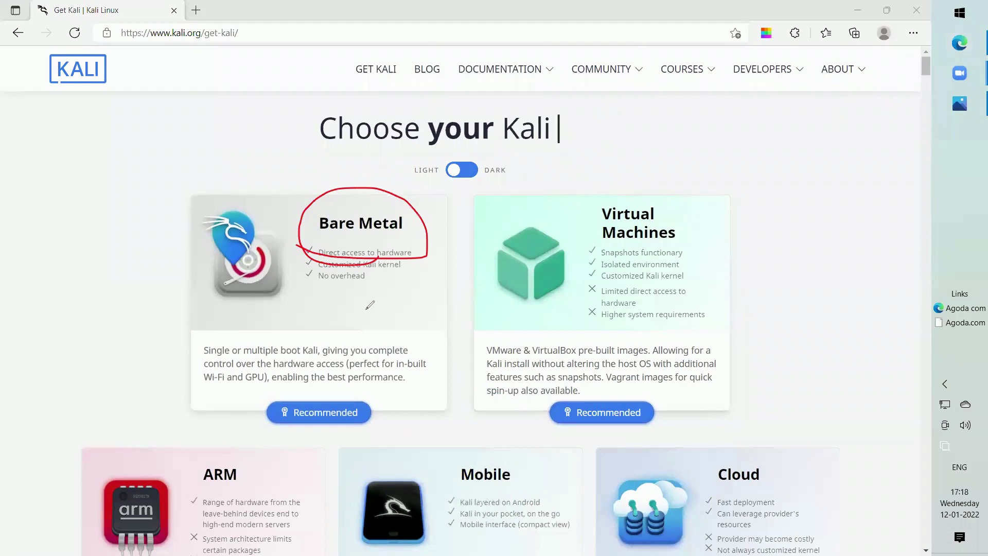
key("Escape")
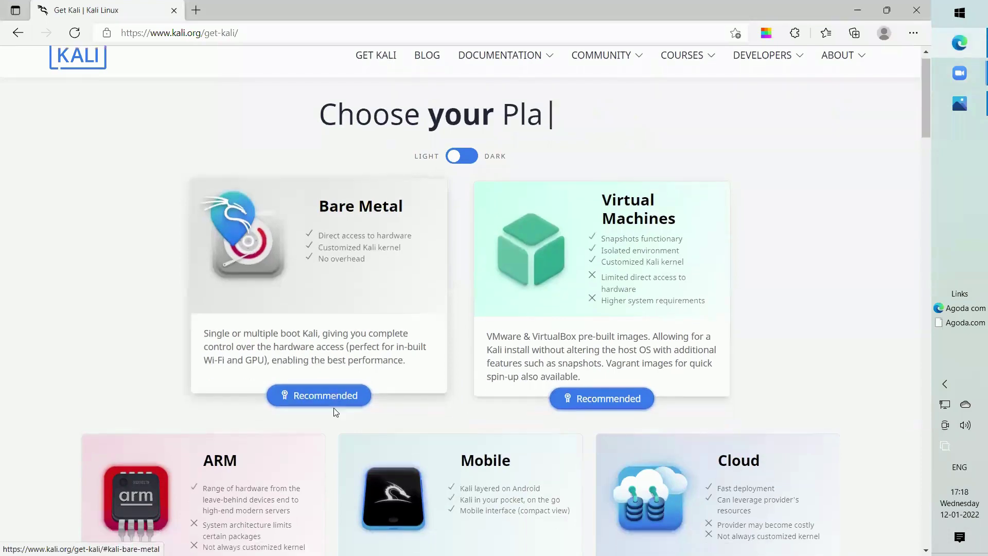
left_click(335, 411)
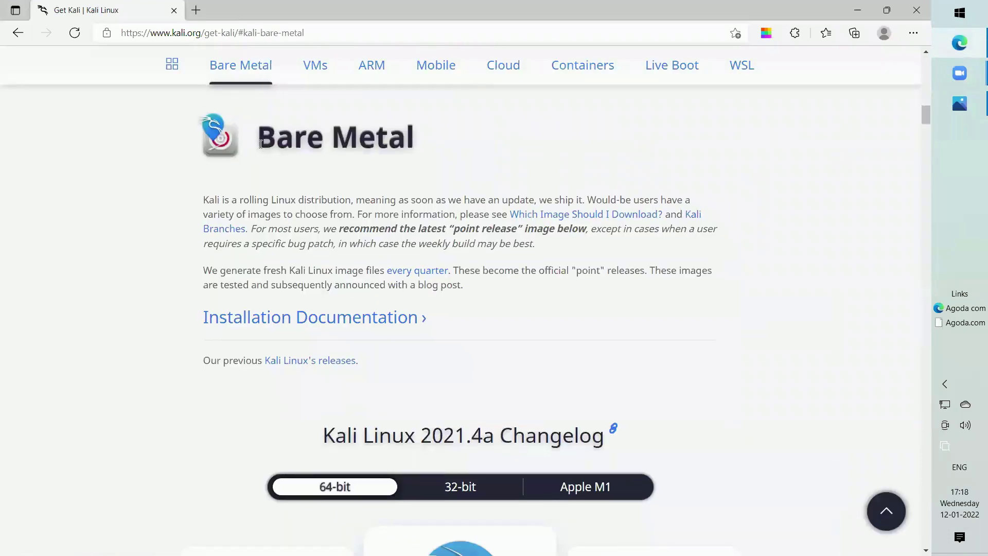
Step: Mark the Bare Metal heading and 64-bit option, then download the 64-bit 2021.4a Installer ISO
left_click_drag(259, 144, 425, 149)
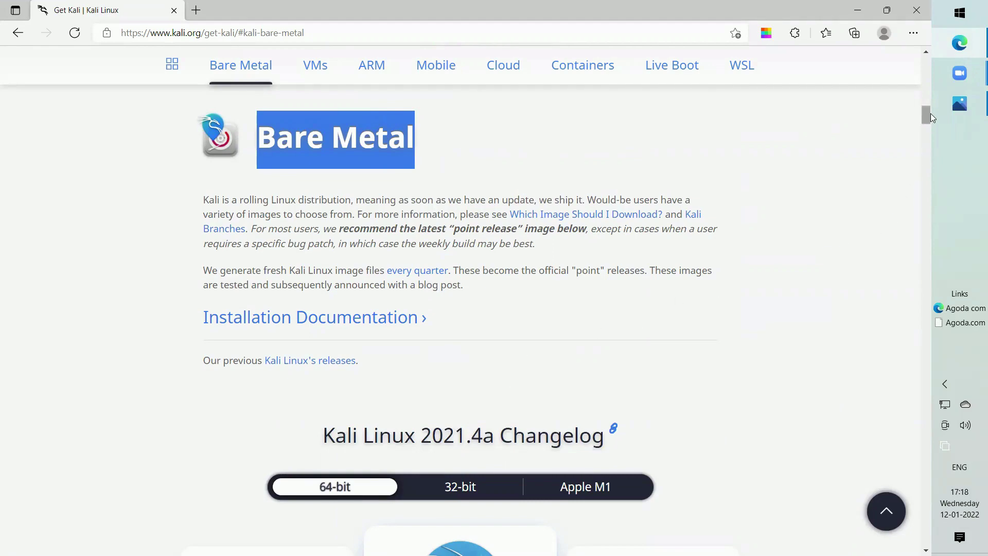
left_click_drag(927, 114, 927, 124)
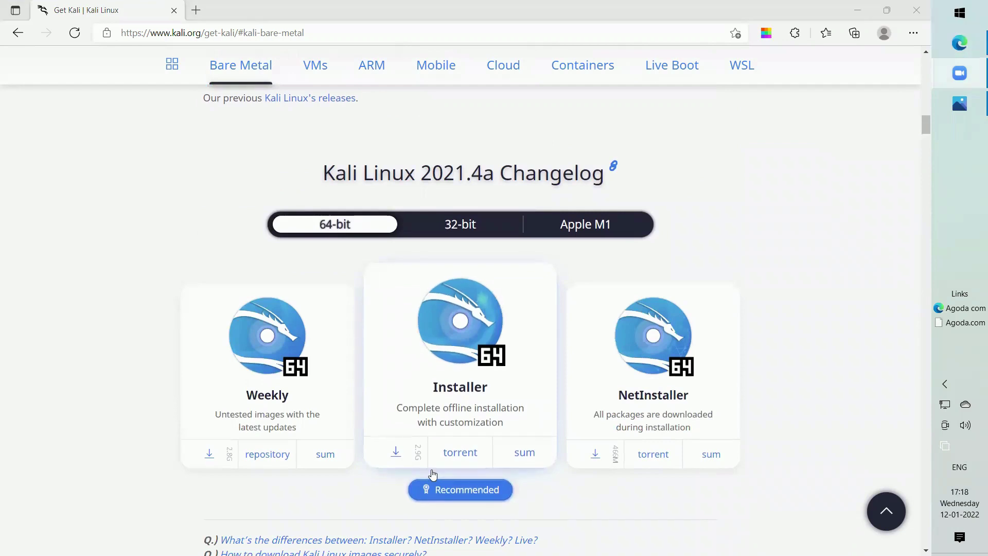
left_click_drag(314, 262, 349, 213)
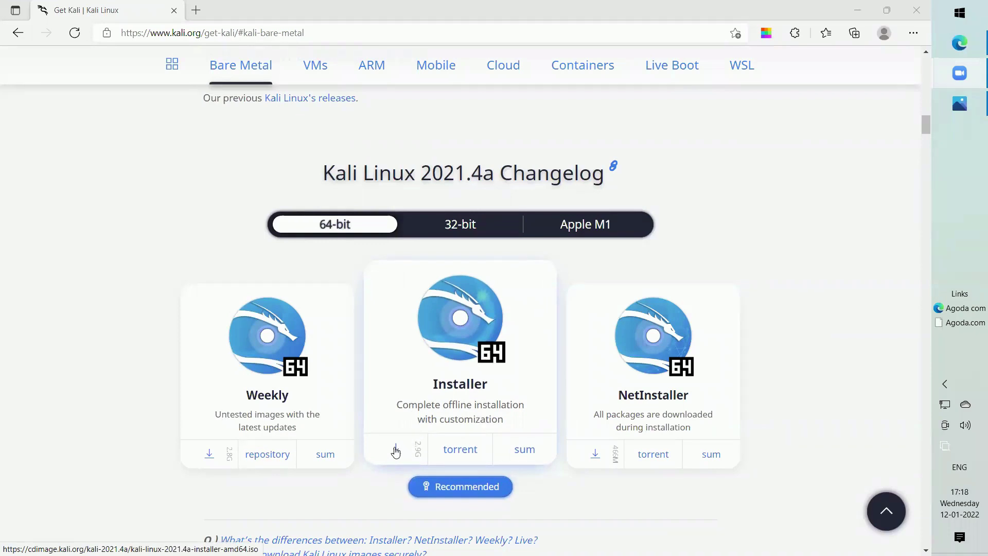
left_click(396, 451)
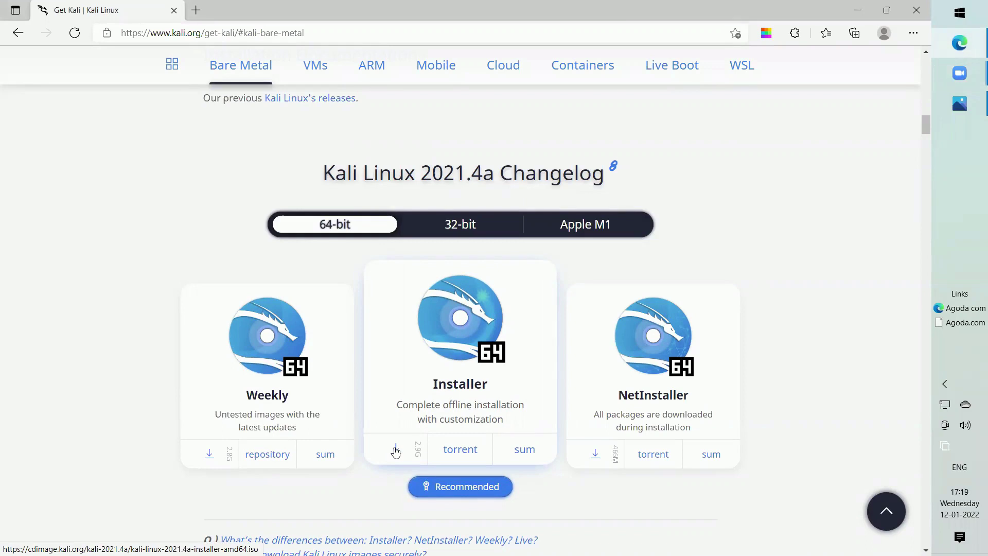
left_click(395, 452)
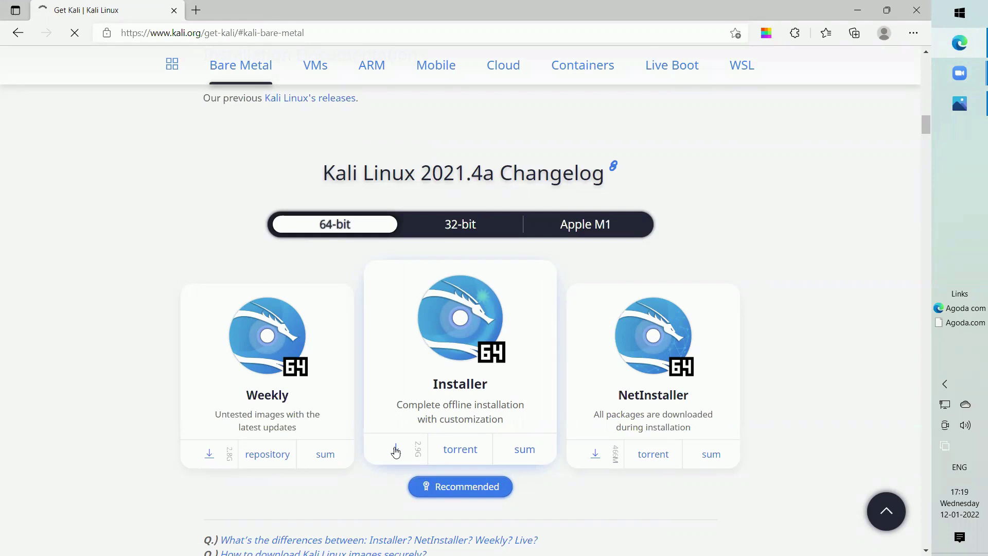